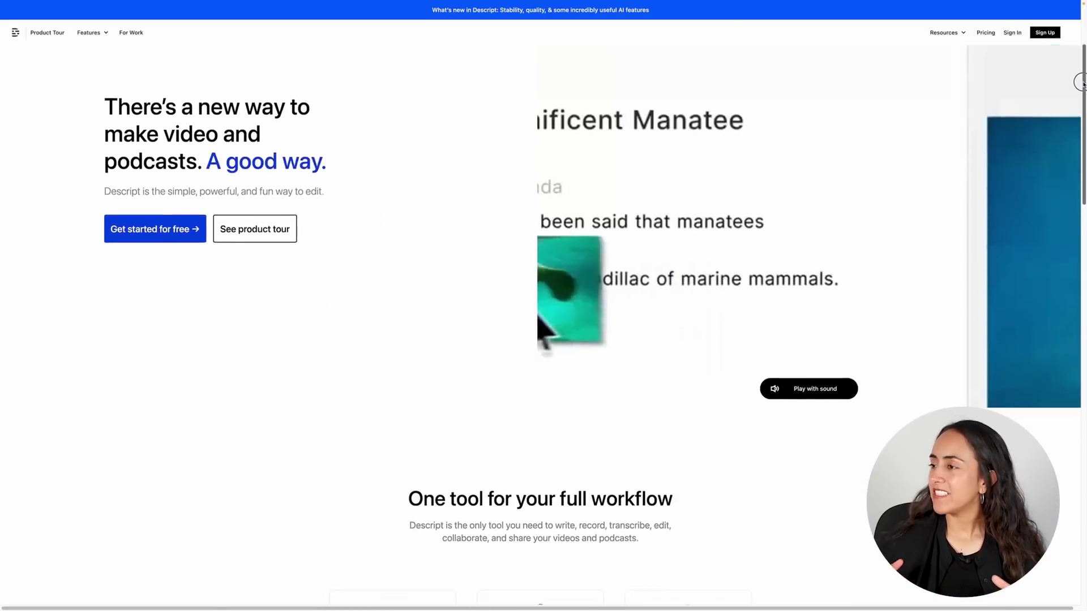
Step: Scroll down the Descript homepage to look over the product overview
scroll(1083, 143, "down", 3)
left_click_drag(1082, 143, 1075, 72)
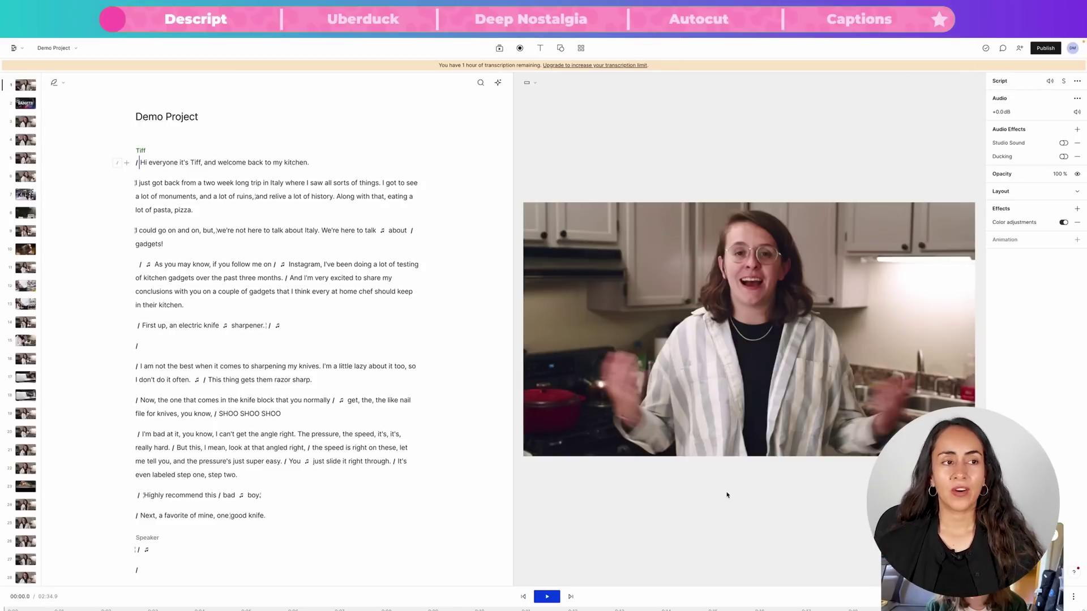
mouse_move(20, 109)
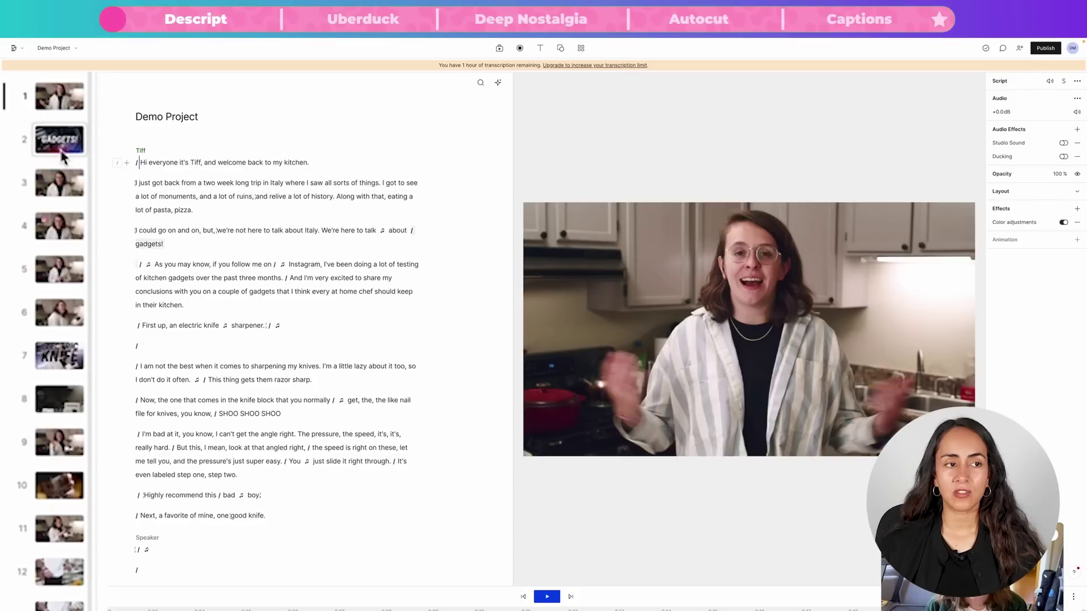
left_click(61, 148)
left_click(59, 184)
left_click(61, 226)
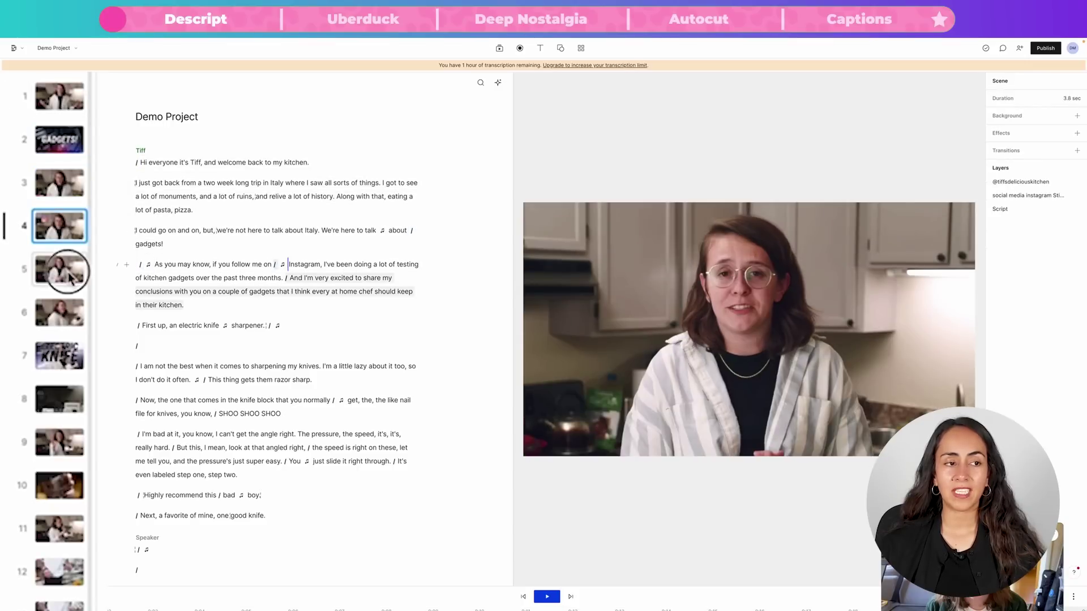
left_click(69, 275)
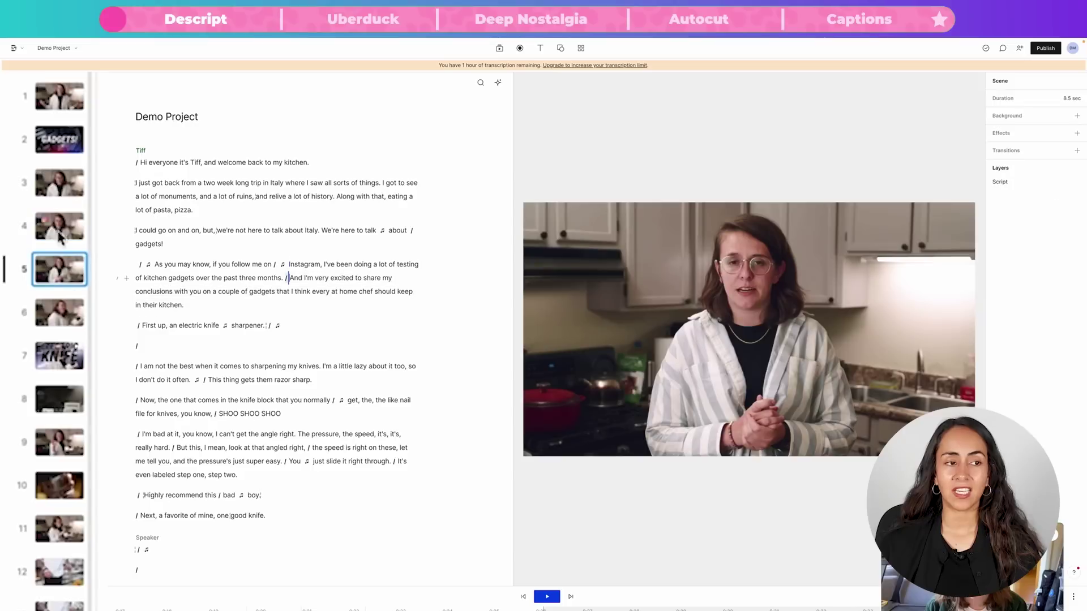
left_click(69, 85)
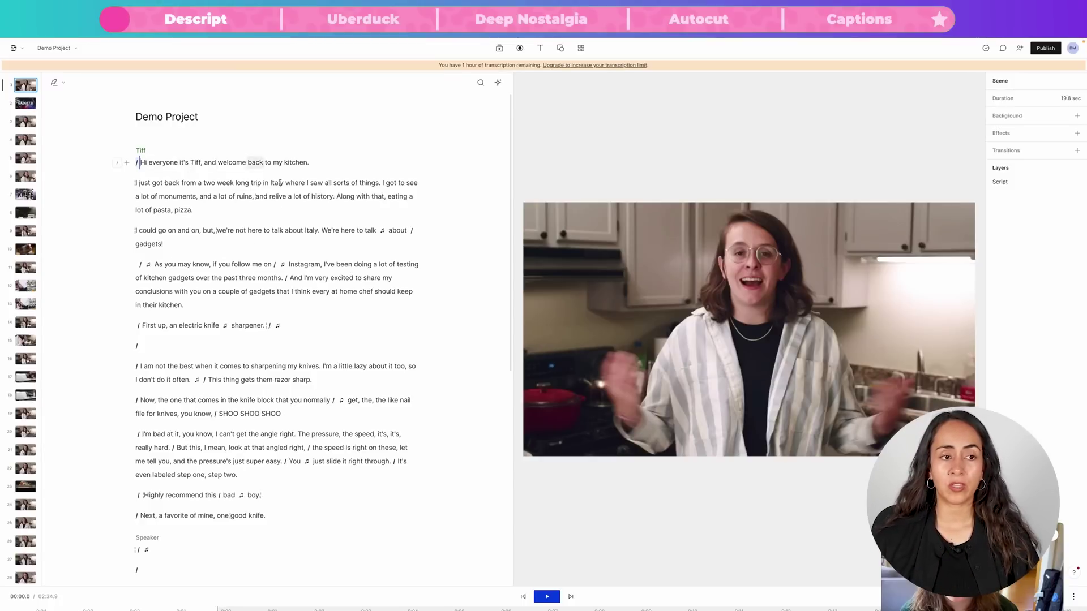
Step: Preview the video's opening, then select "and welcome back to my kitchen." in the first line
left_click(547, 597)
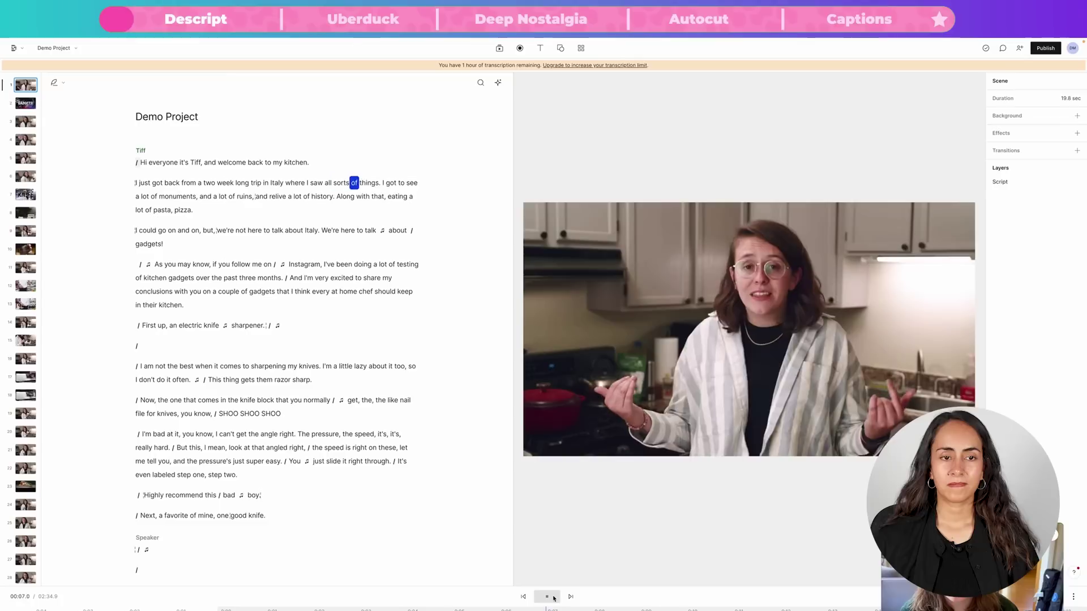
left_click(555, 598)
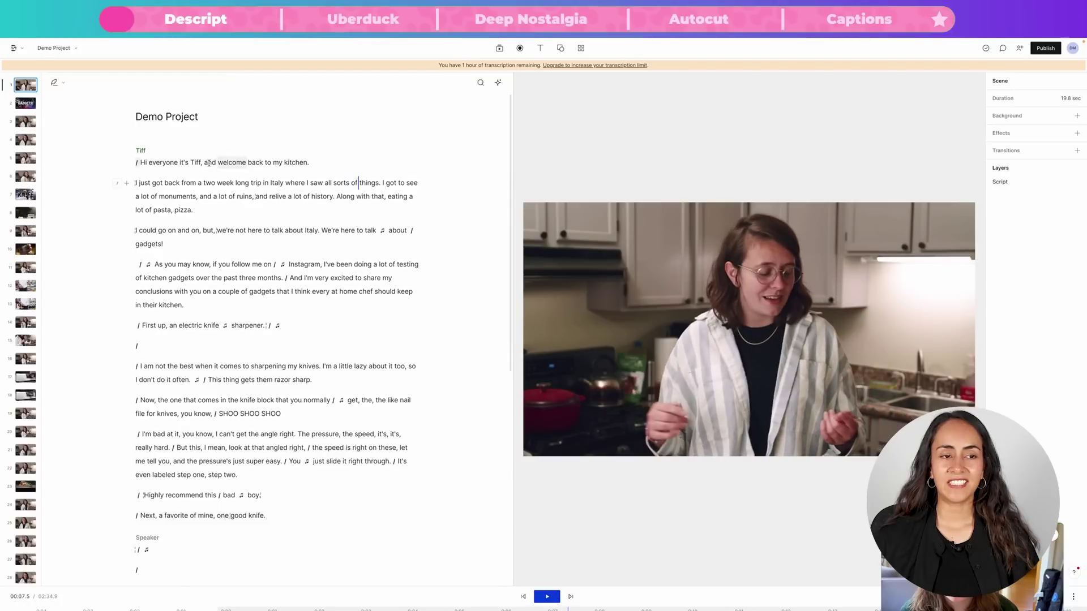
left_click_drag(331, 245, 157, 251)
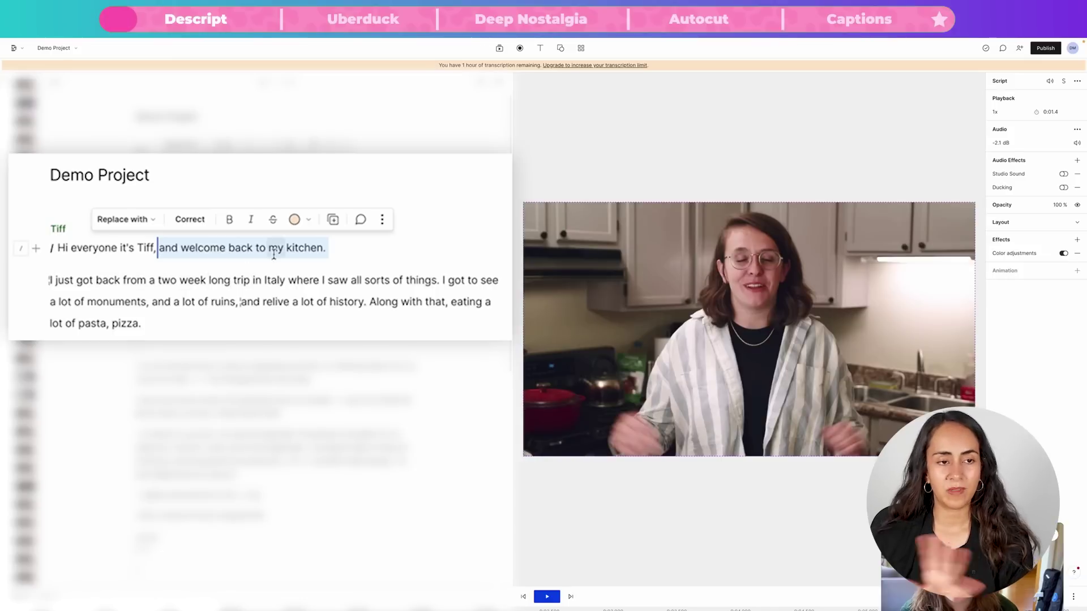
Step: Delete "and welcome back to my kitchen." and replay the opening line from "Hi"
left_click_drag(335, 245, 158, 246)
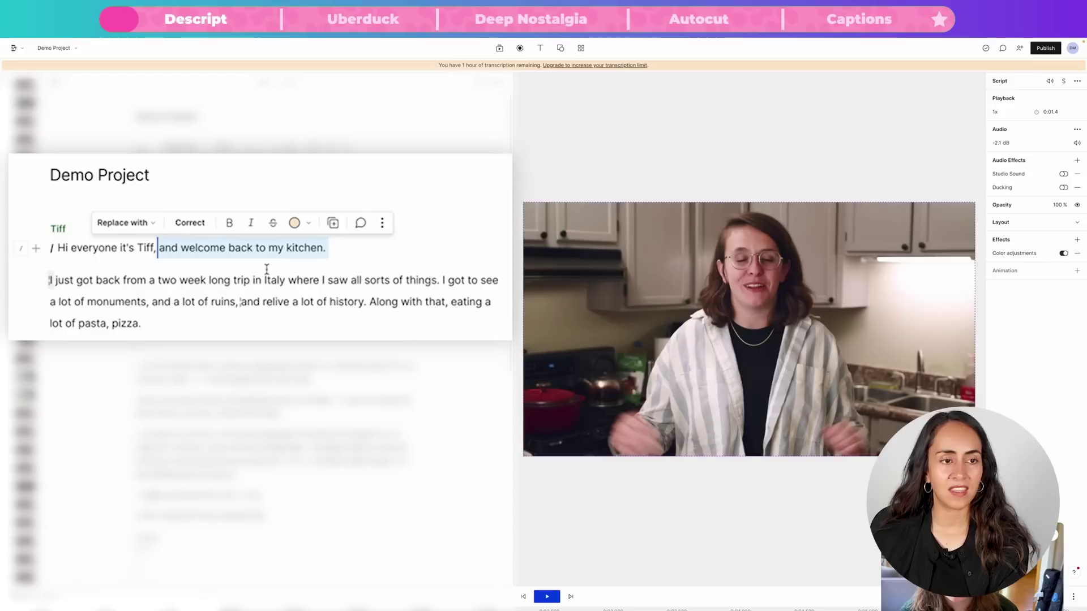
key("BackSpace")
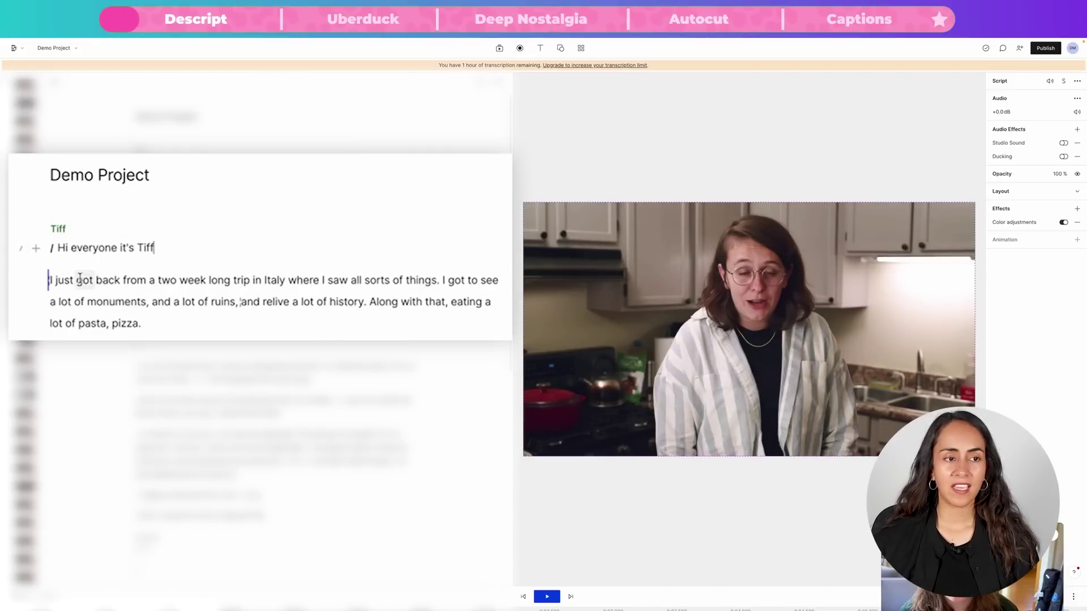
left_click(60, 248)
left_click(547, 596)
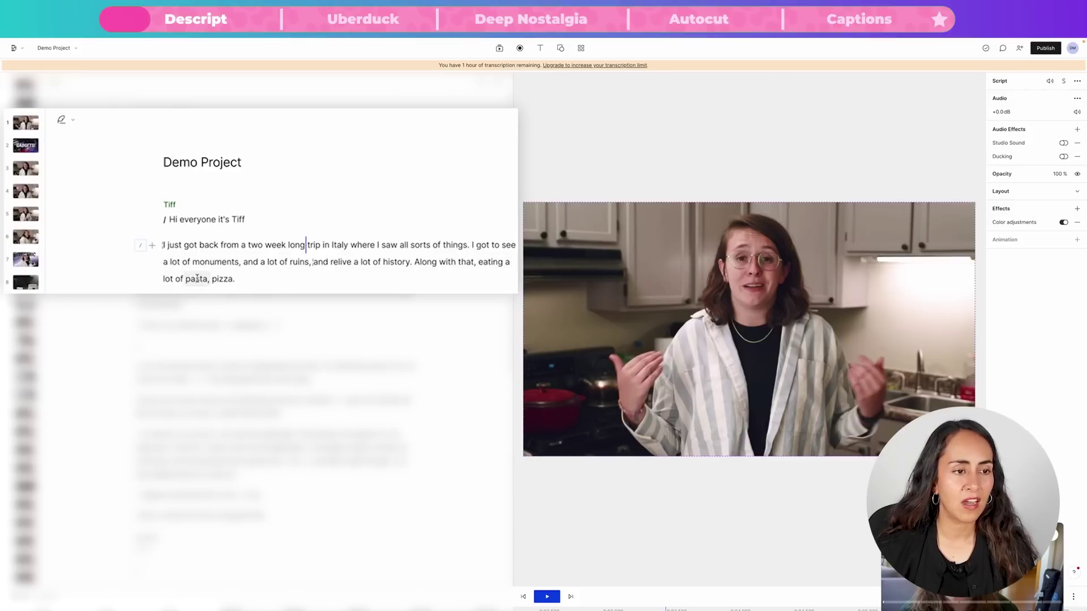
Step: Insert "/" scene breaks before "eating", before "pizza" and after "pizza.", then select the "eating" scene
left_click(477, 261)
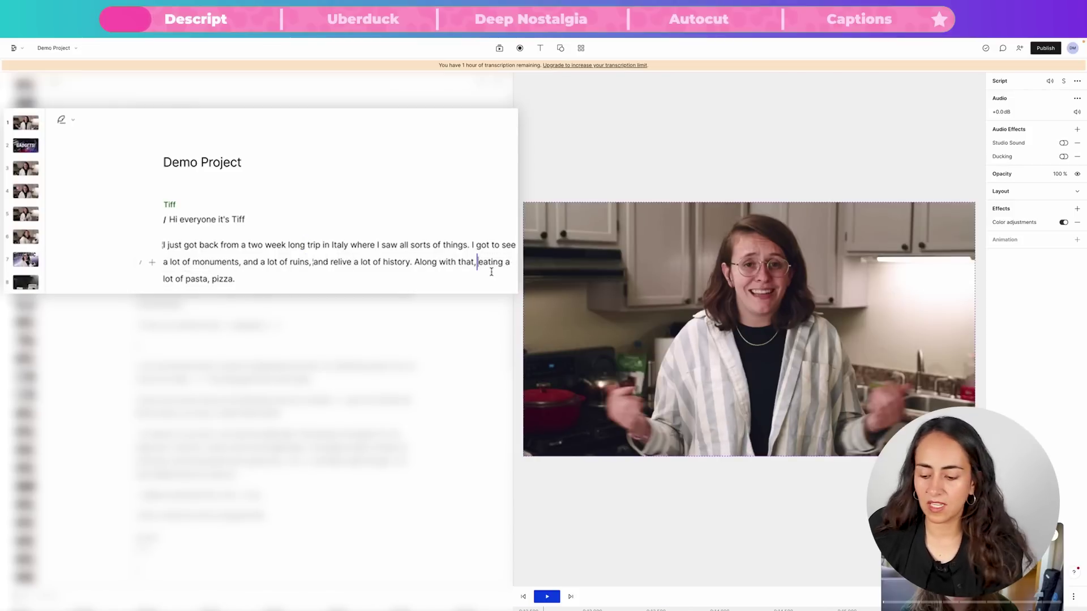
type("/")
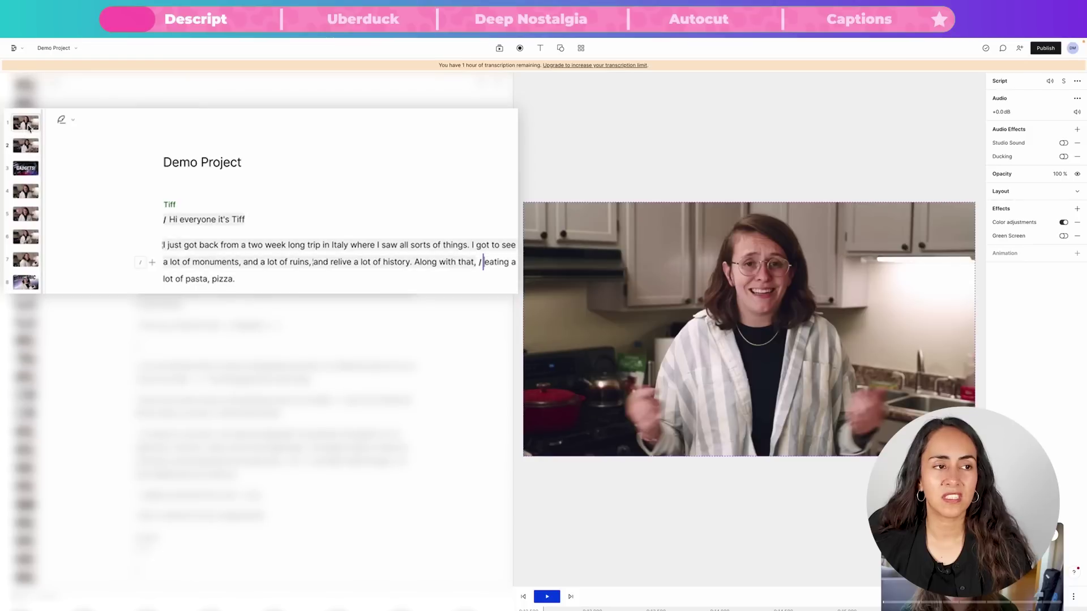
left_click(210, 278)
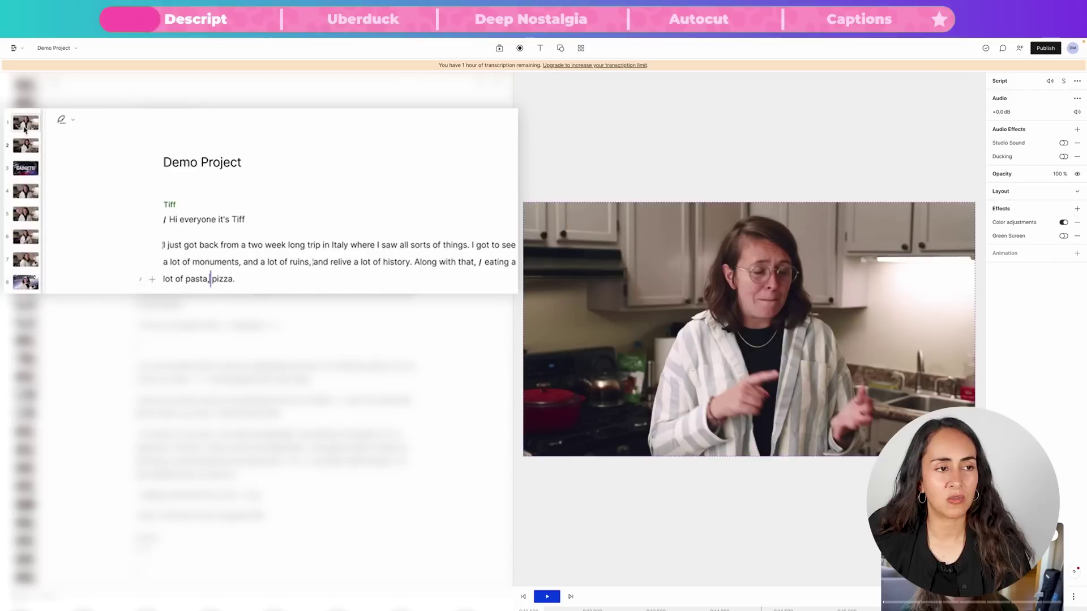
type("/")
left_click(245, 279)
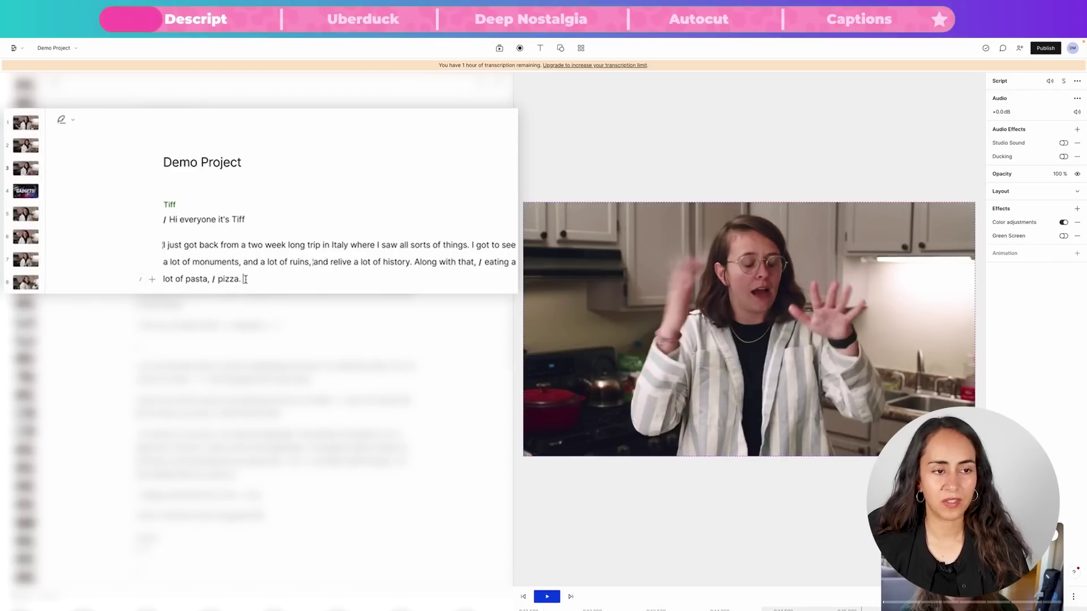
type("/")
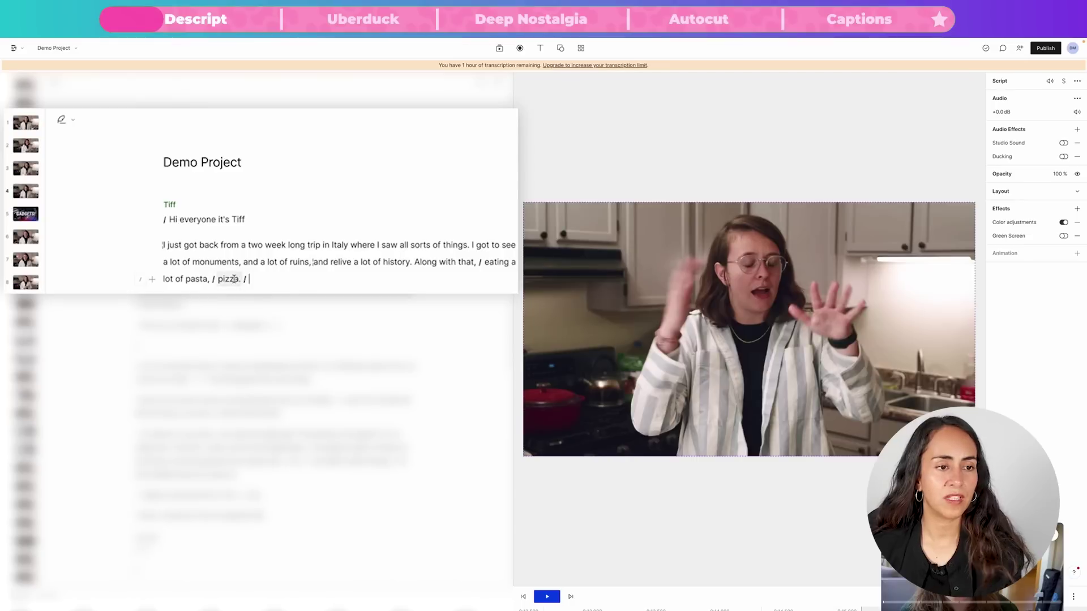
left_click(502, 262)
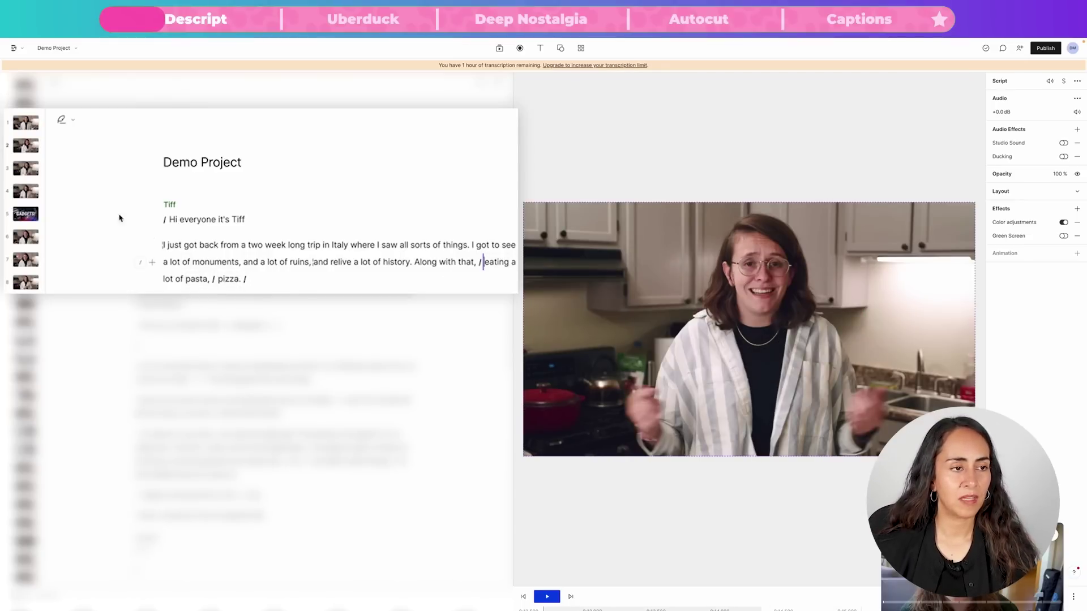
left_click(26, 147)
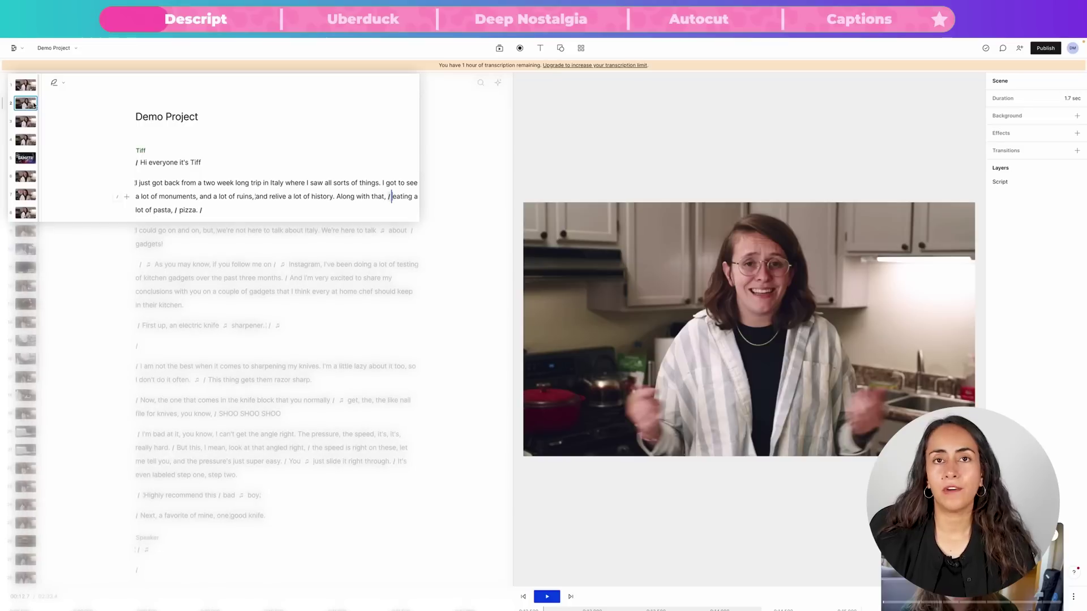
Step: Place a stock pasta video clip into the scene starting at "eating"
left_click(499, 48)
left_click(532, 69)
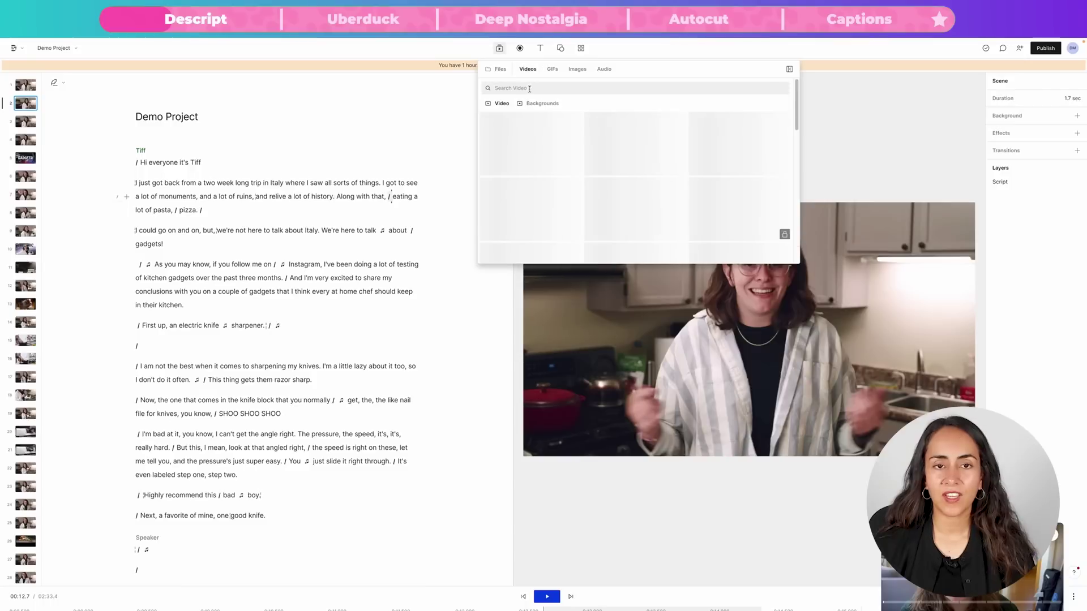
left_click(510, 88)
type("pasta")
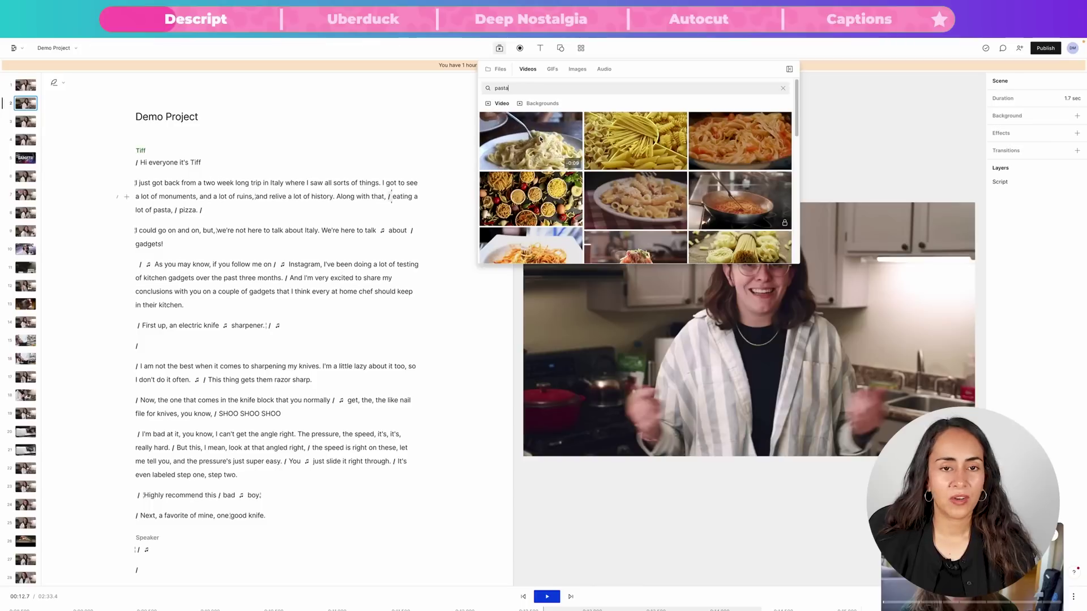
left_click(541, 139)
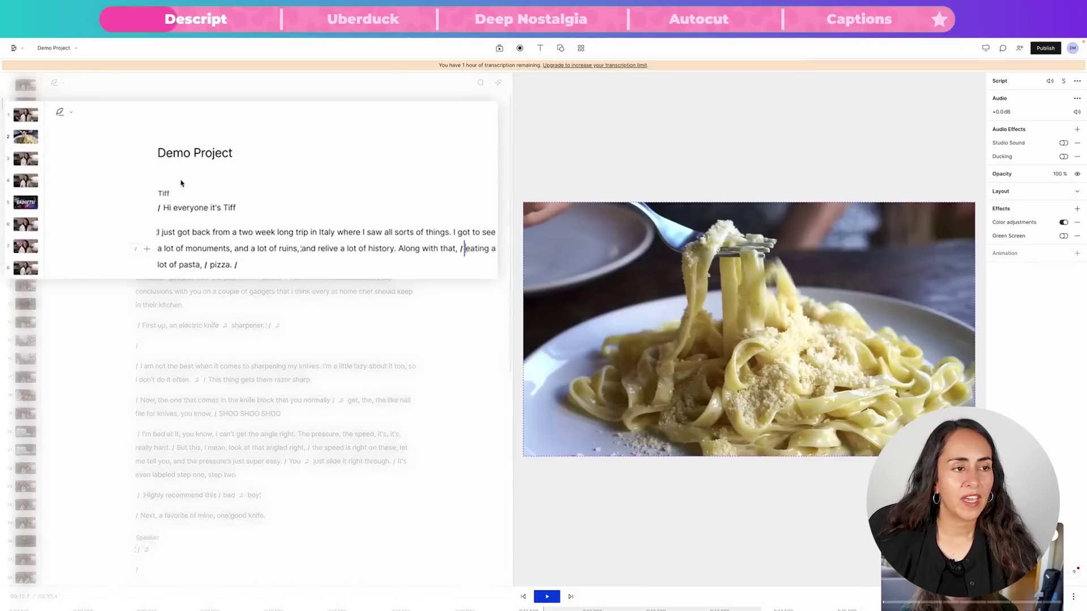
left_click(19, 147)
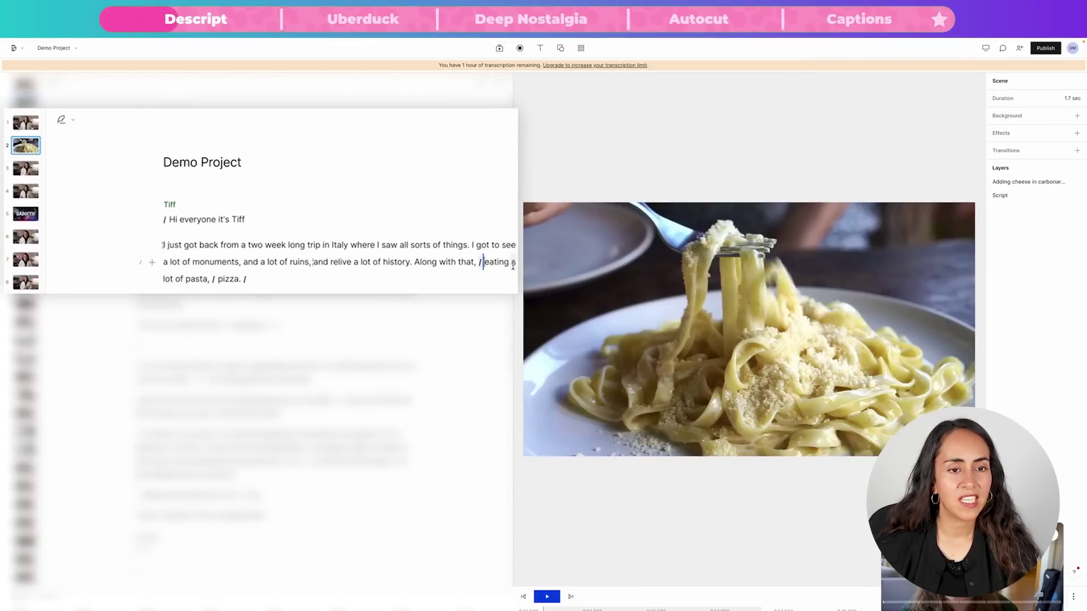
Step: Fill the "pizza" scene with the first stock video result for "pizza"
left_click(227, 285)
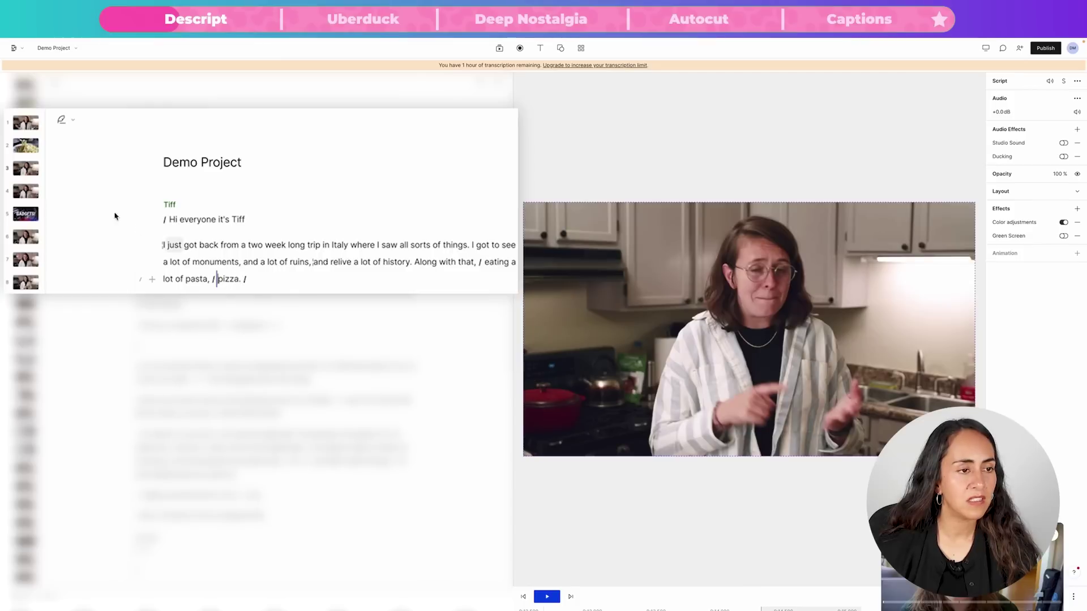
left_click(24, 173)
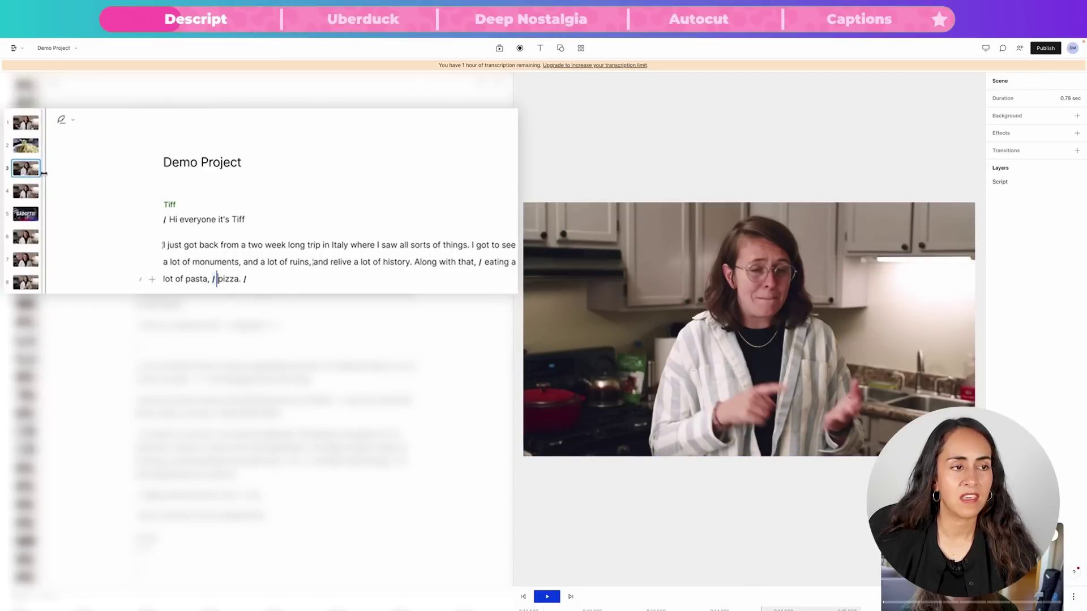
left_click(499, 49)
double_click(517, 88)
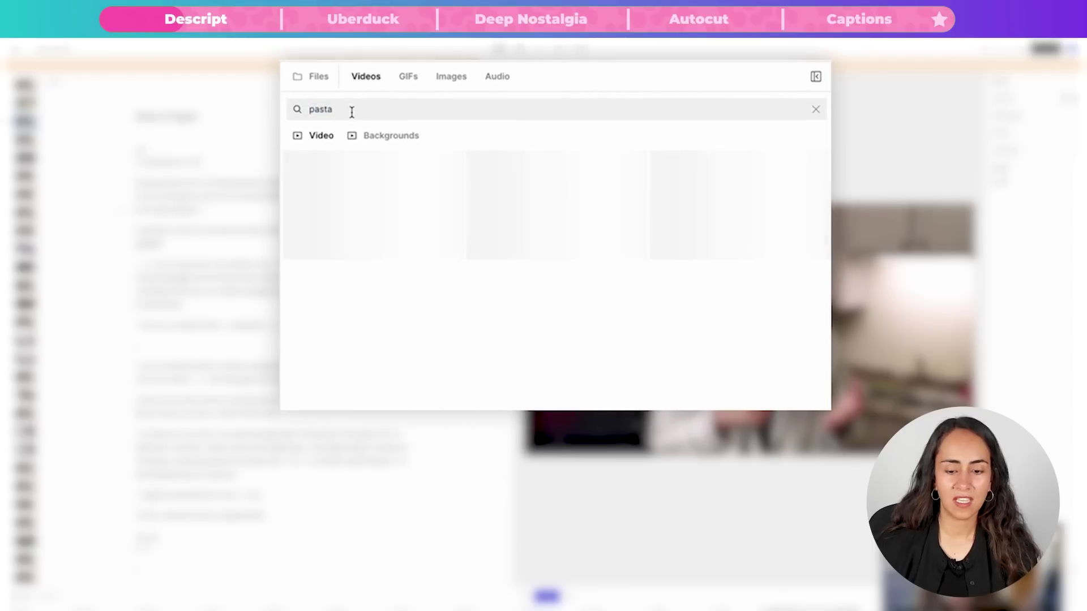
type("pizza")
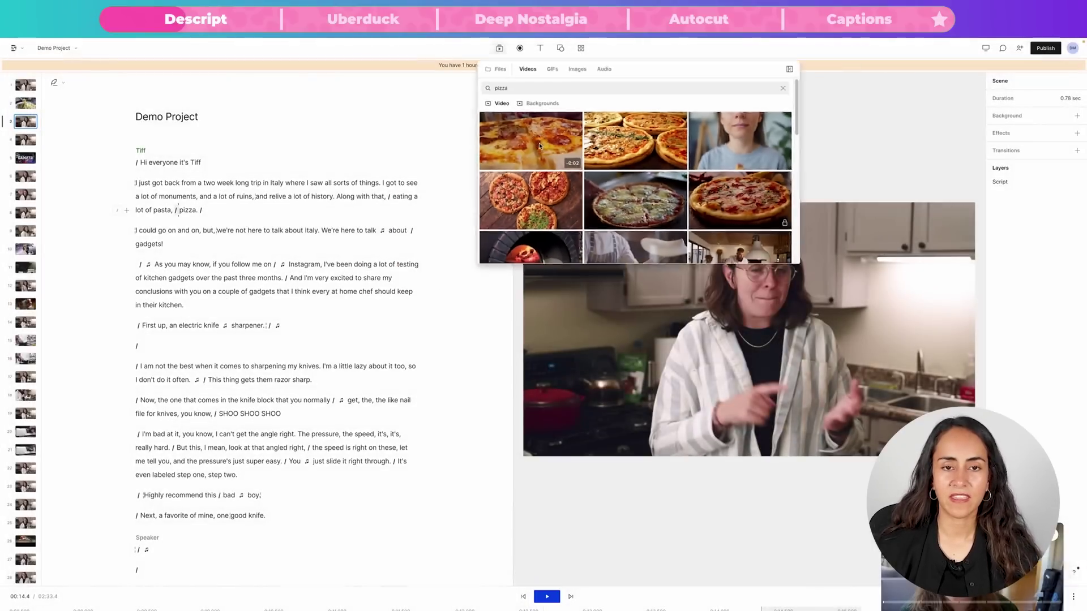
left_click(540, 146)
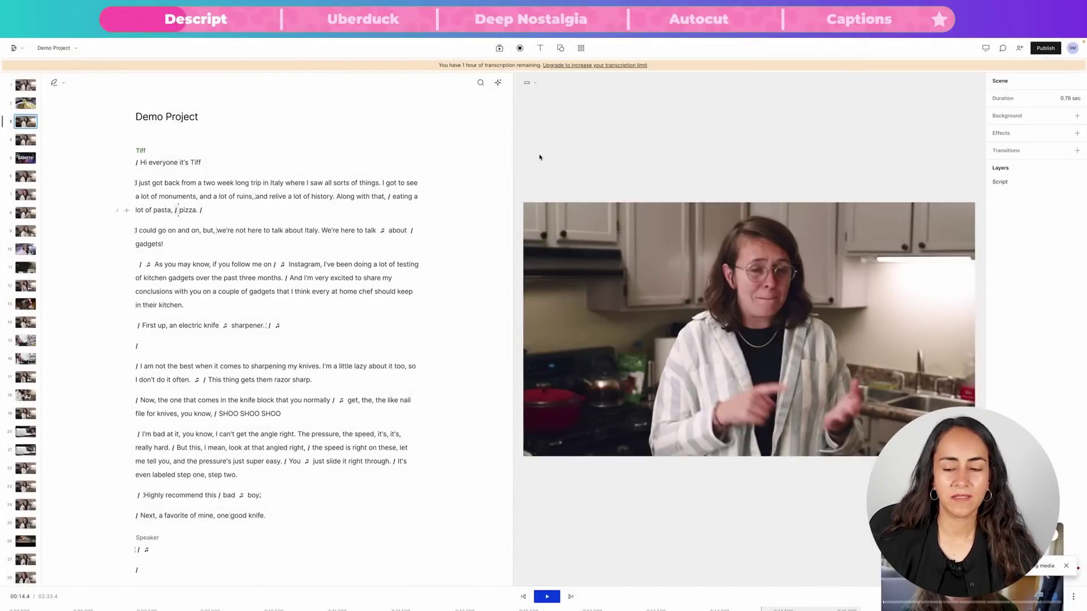
left_click(335, 197)
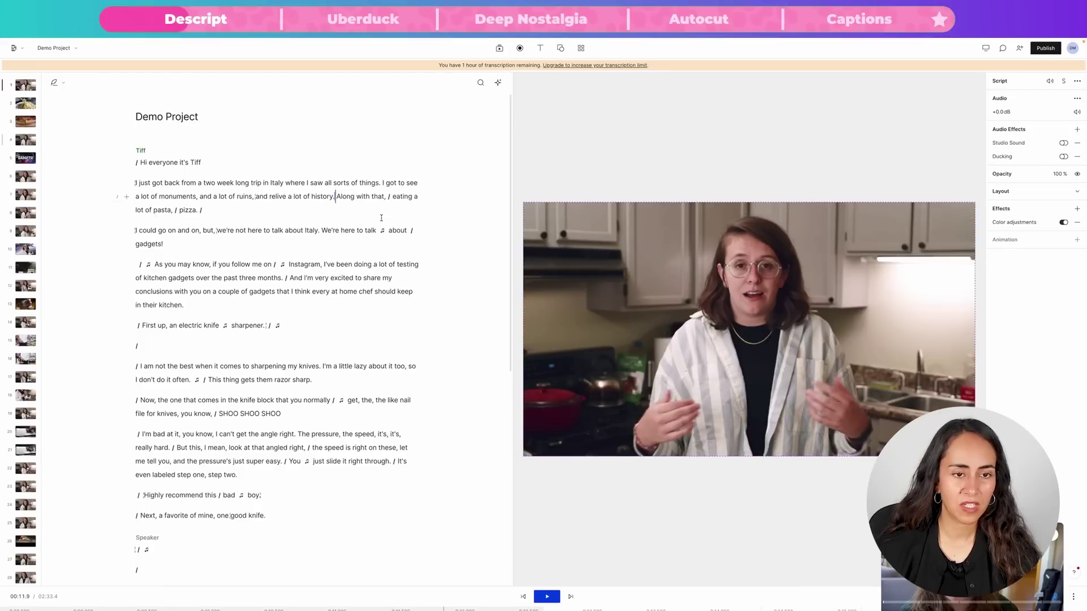
left_click(547, 596)
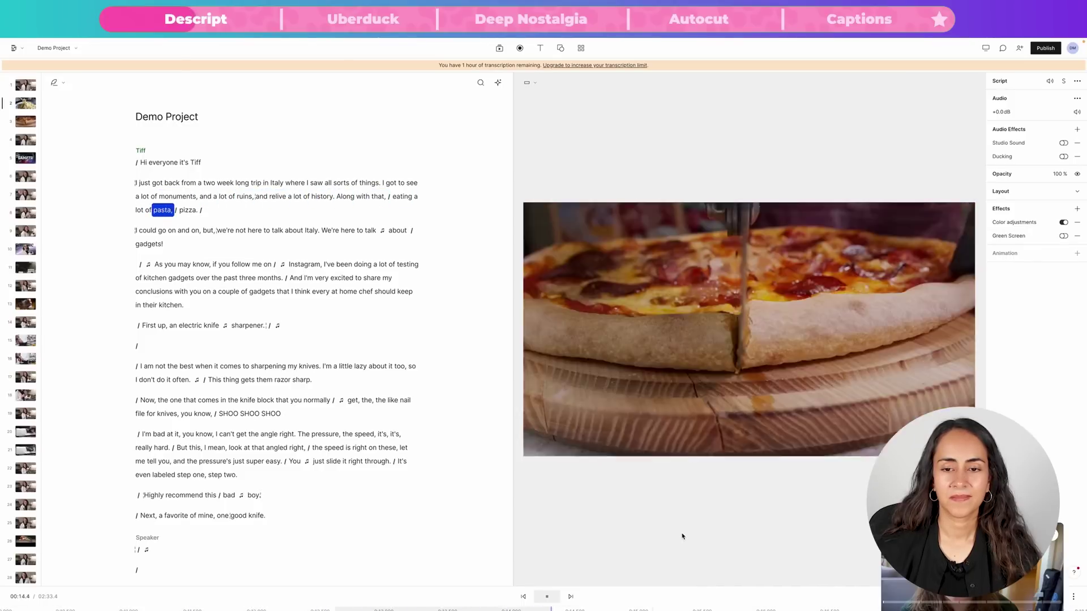
left_click(555, 596)
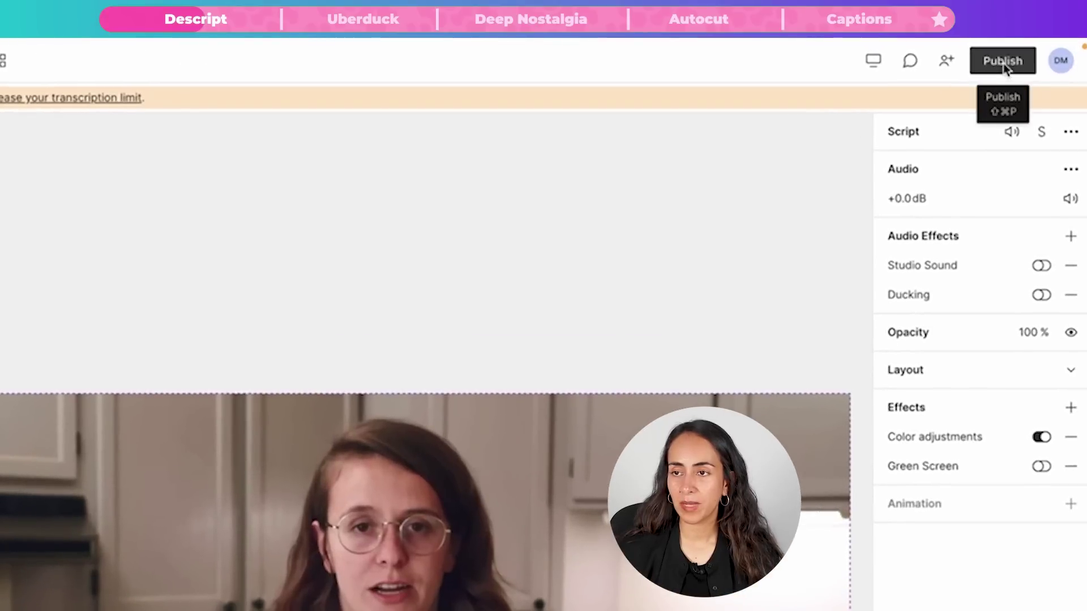
Step: Export the composition as a 720p video at High quality
left_click(1013, 67)
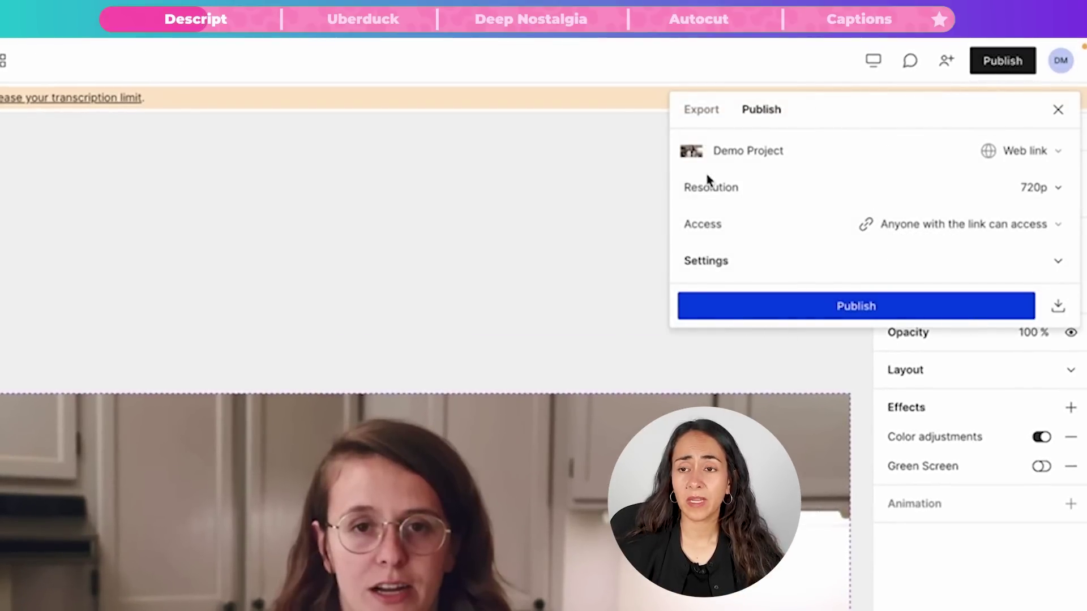
left_click(711, 115)
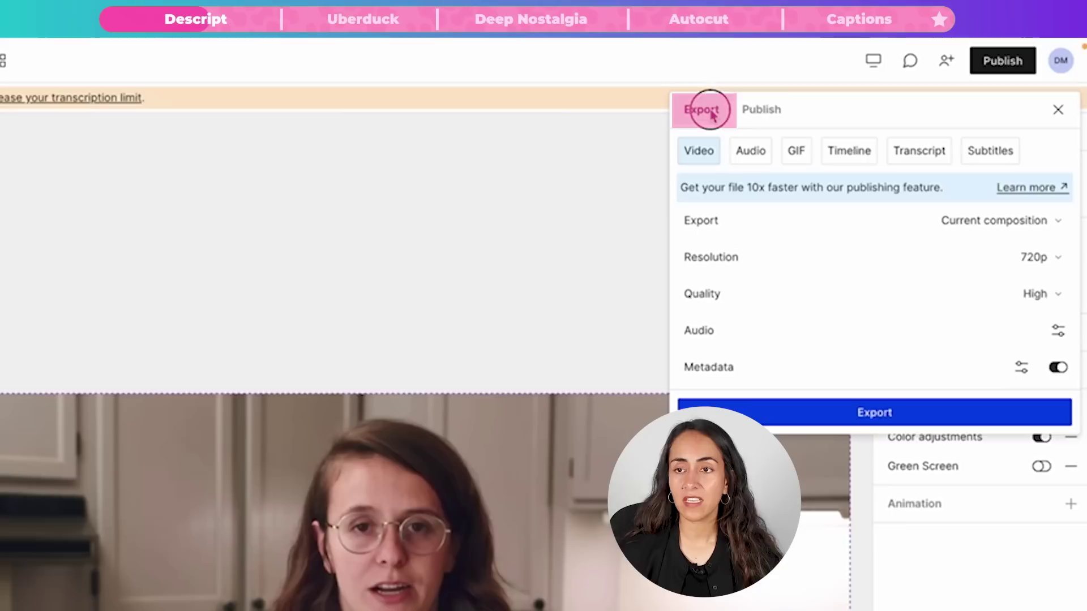
left_click(699, 150)
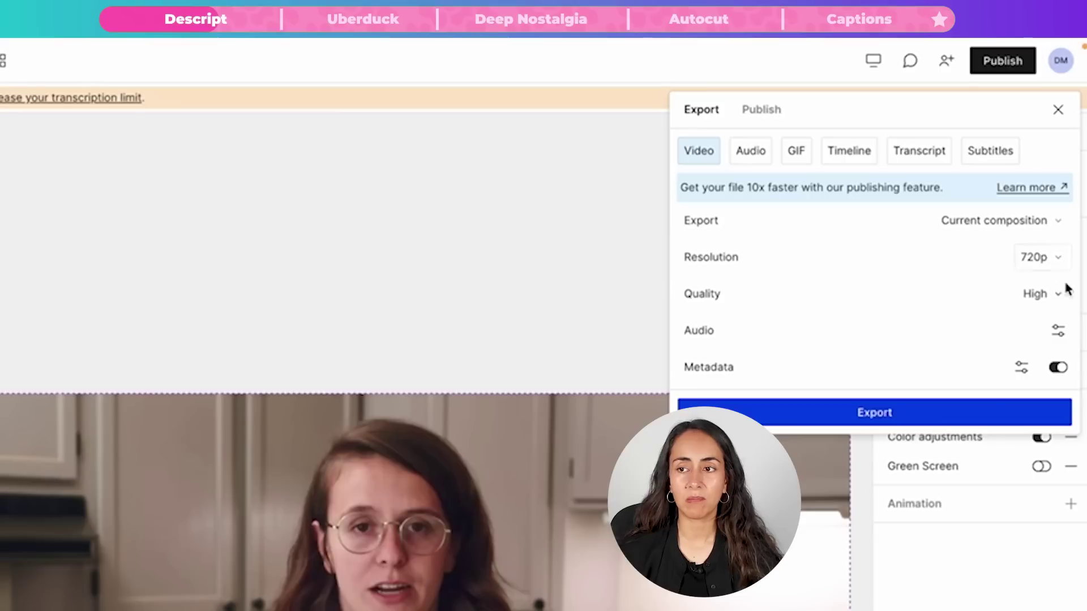
left_click(1045, 293)
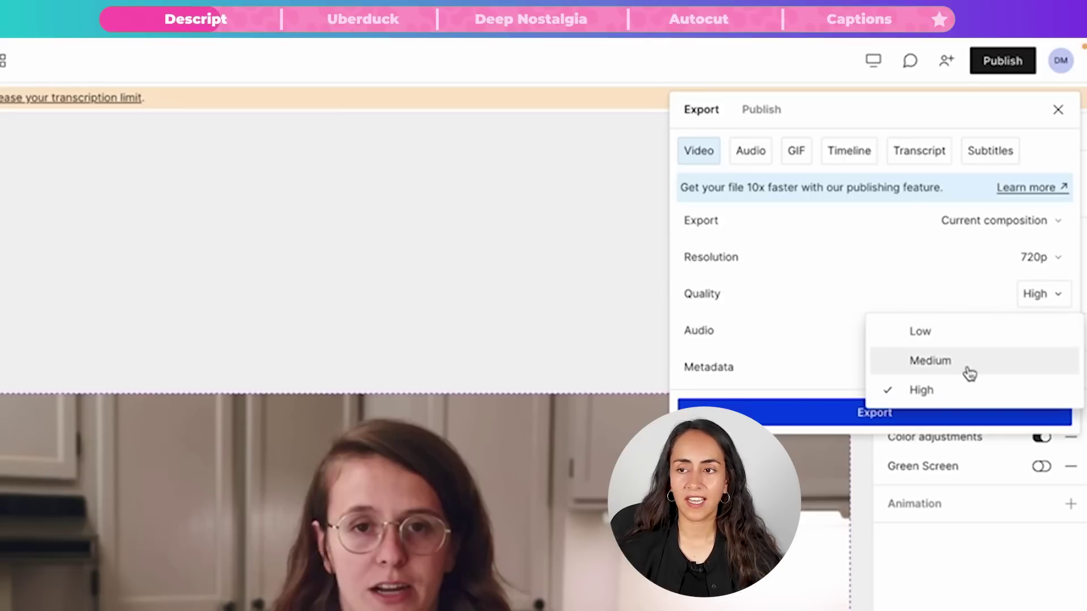
left_click(711, 284)
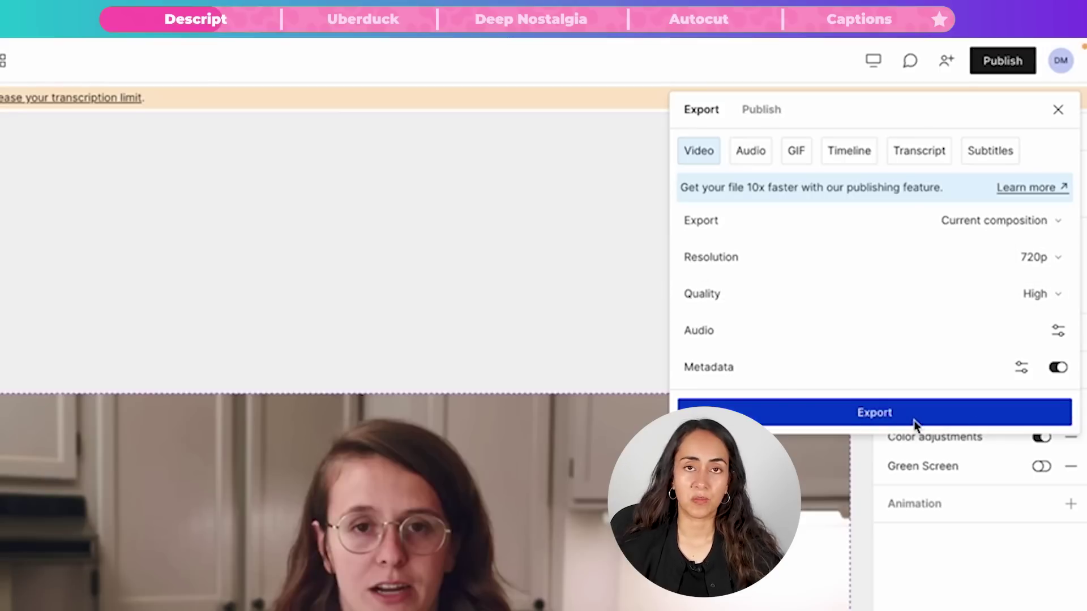
left_click(871, 419)
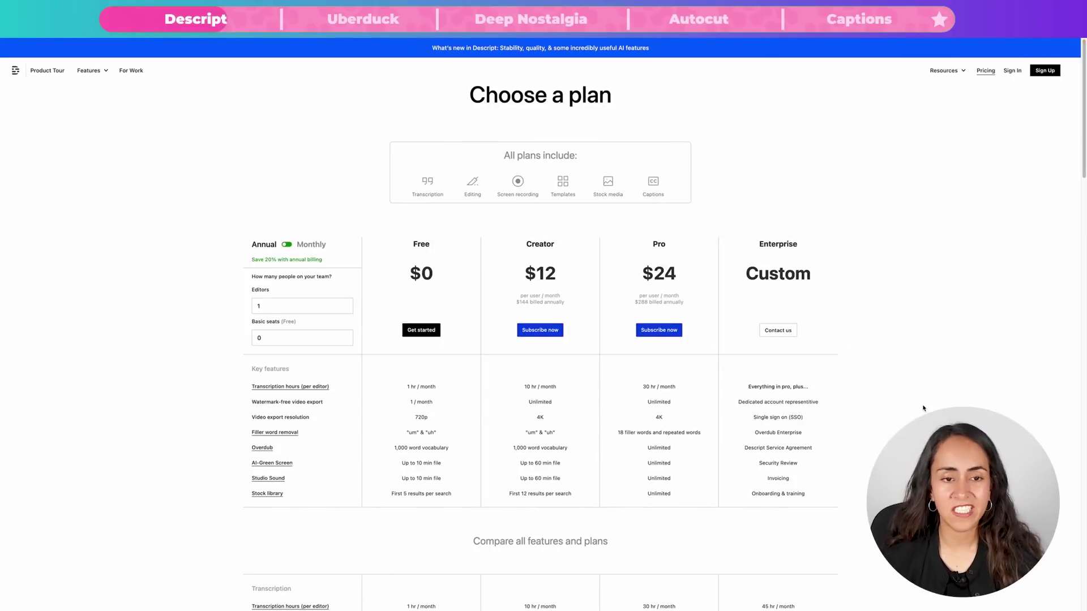
Step: Scroll through the pricing page comparing the Free, Creator, Pro and Enterprise plan features
scroll(921, 407, "down", 1)
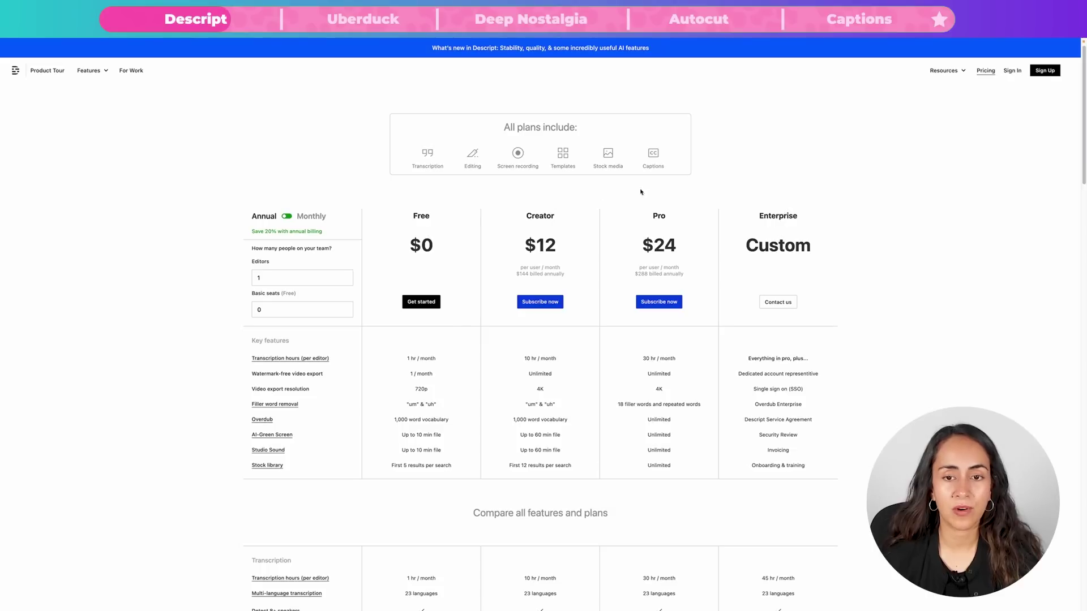
scroll(290, 292, "down", 1)
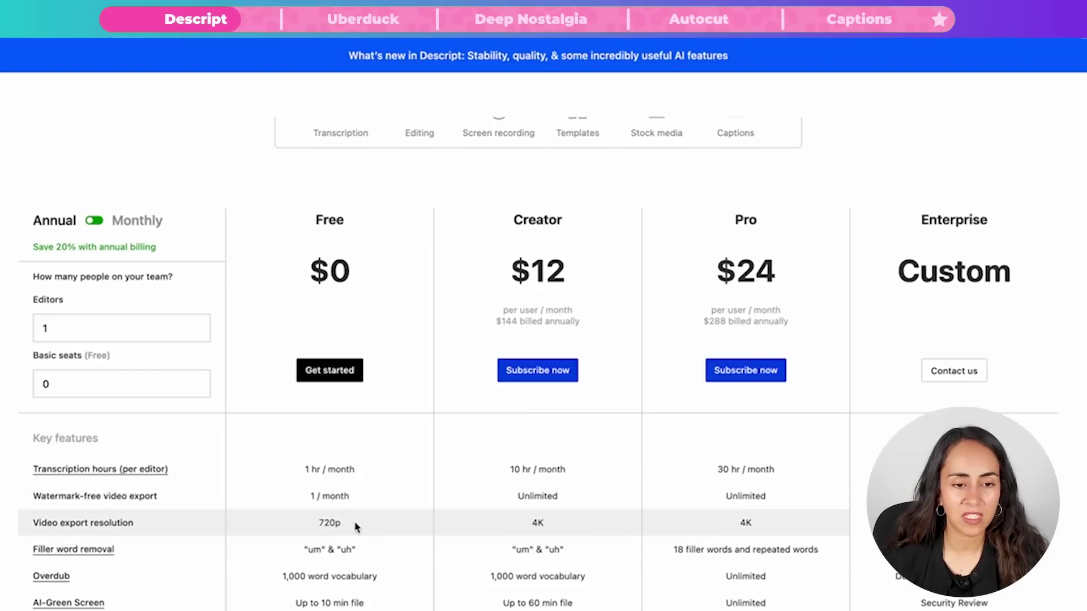
mouse_move(35, 559)
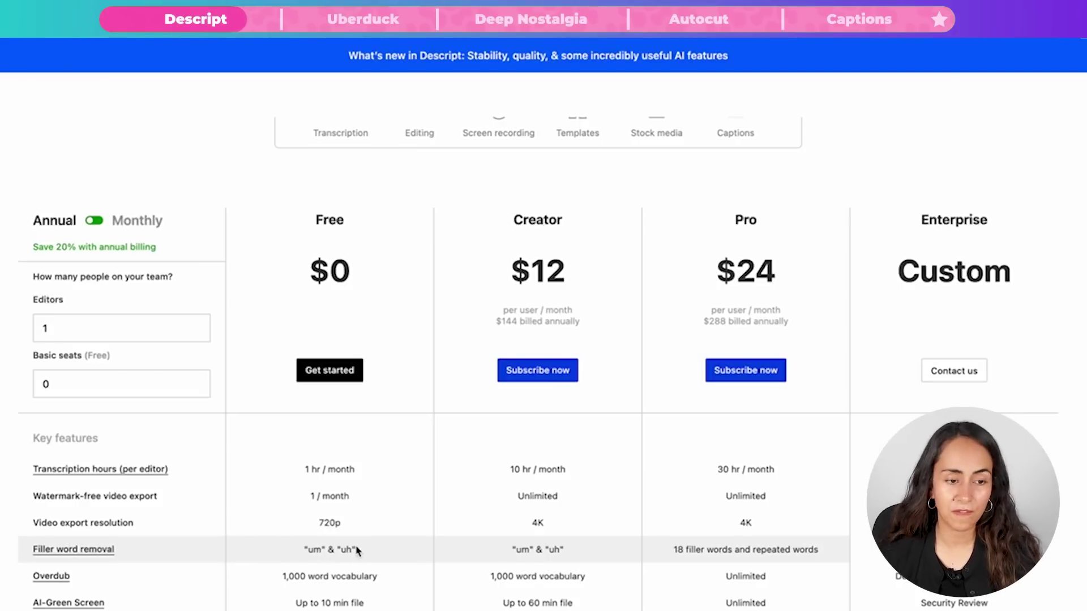
scroll(458, 402, "down", 2)
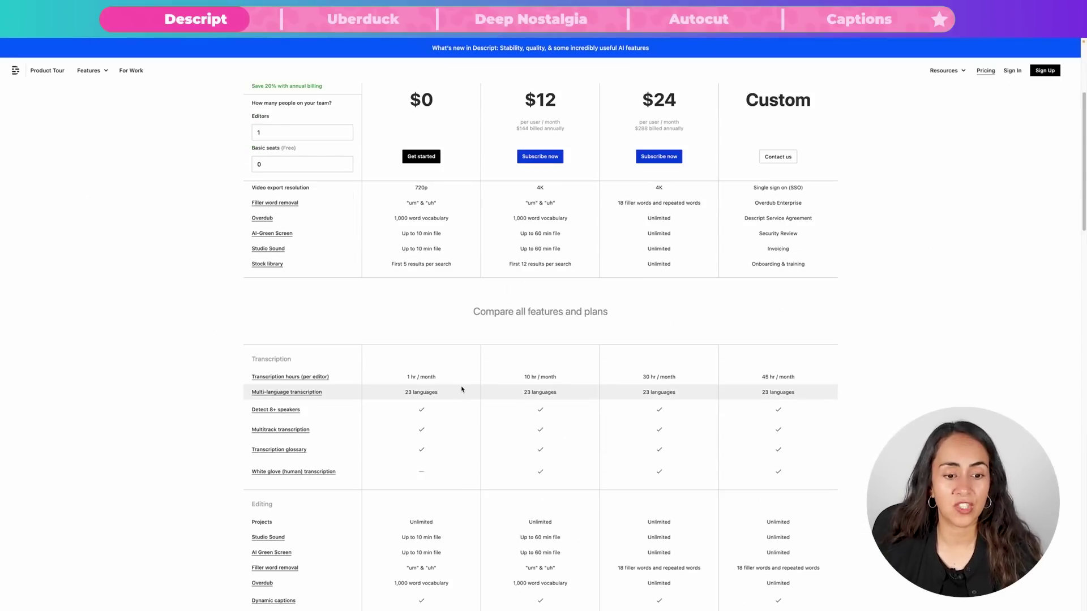
scroll(194, 429, "up", 5)
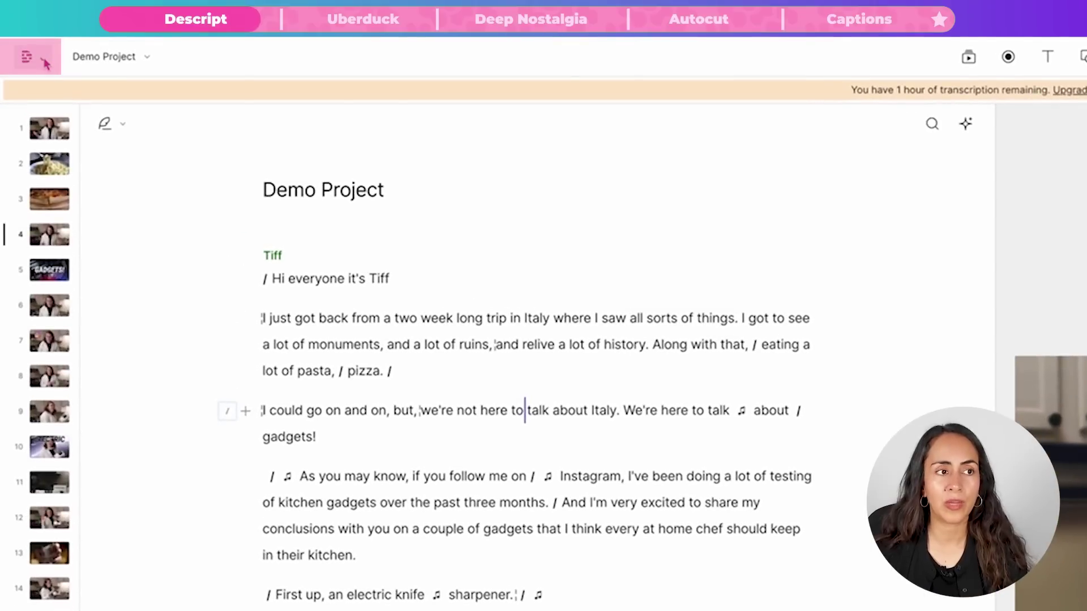
Step: Run Edit > Remove filler words… to search the project for "um, uh"
left_click(45, 61)
mouse_move(64, 188)
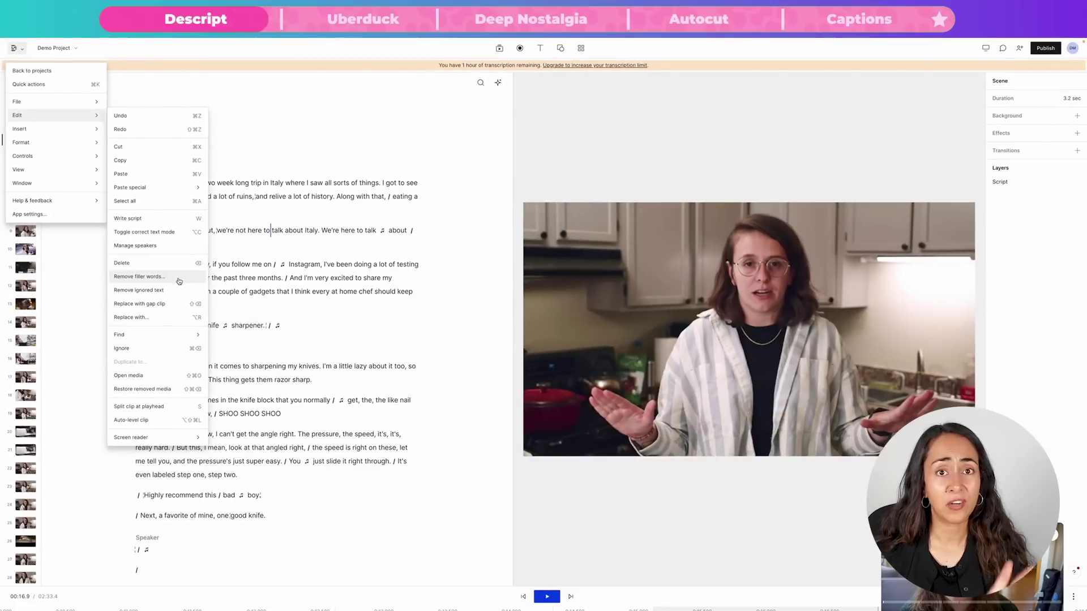
left_click(316, 463)
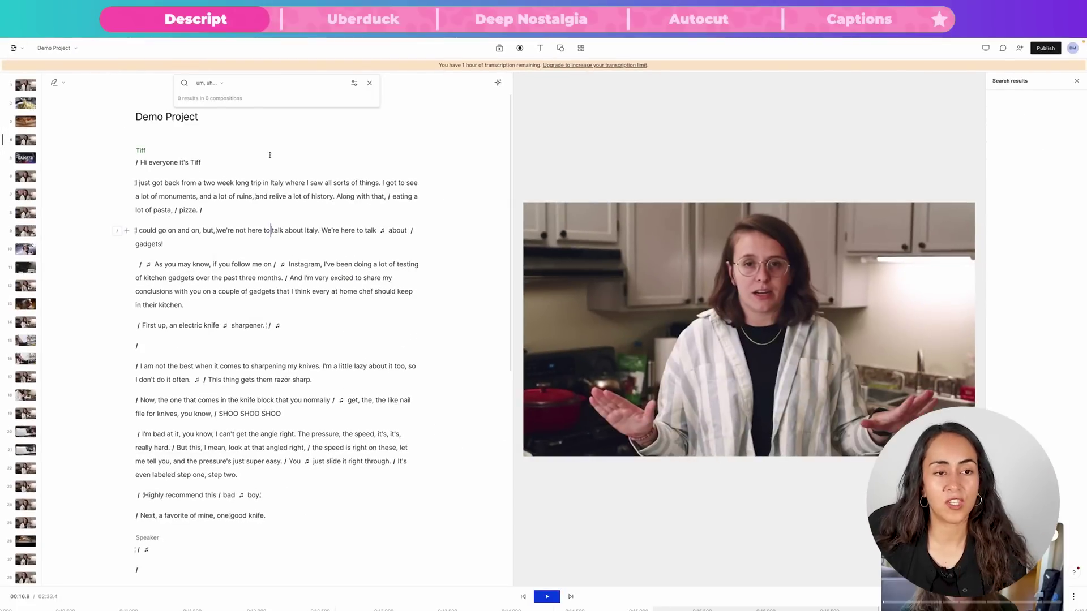